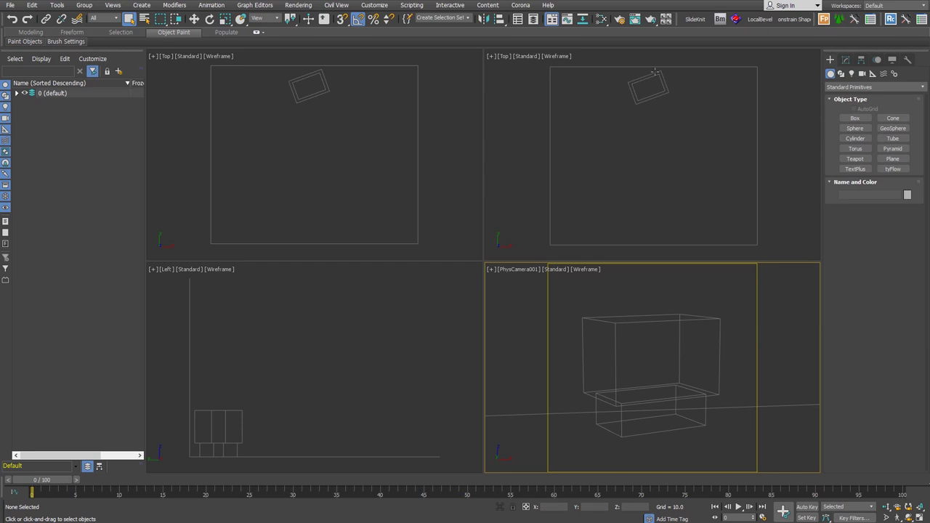
- Open the Material Editor, try Compact mode, then return to Slate mode showing Material #25
left_click(602, 27)
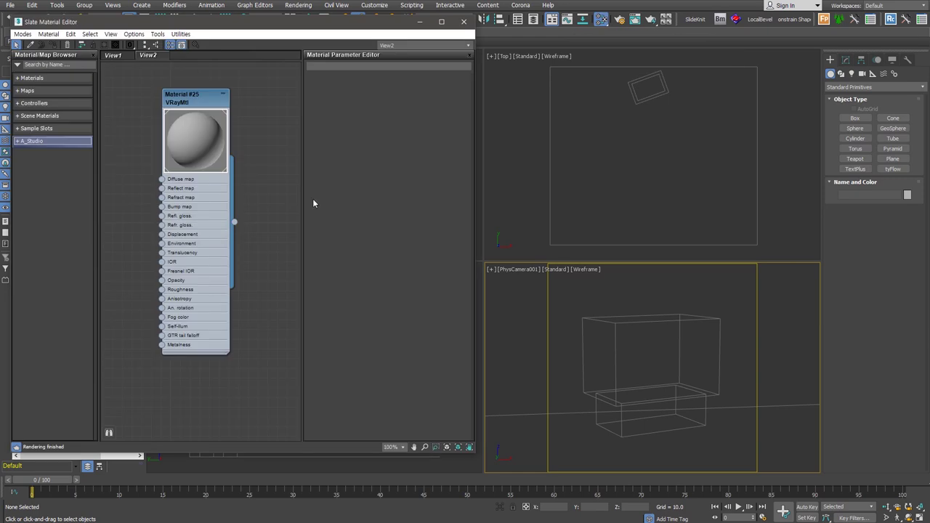
left_click(23, 35)
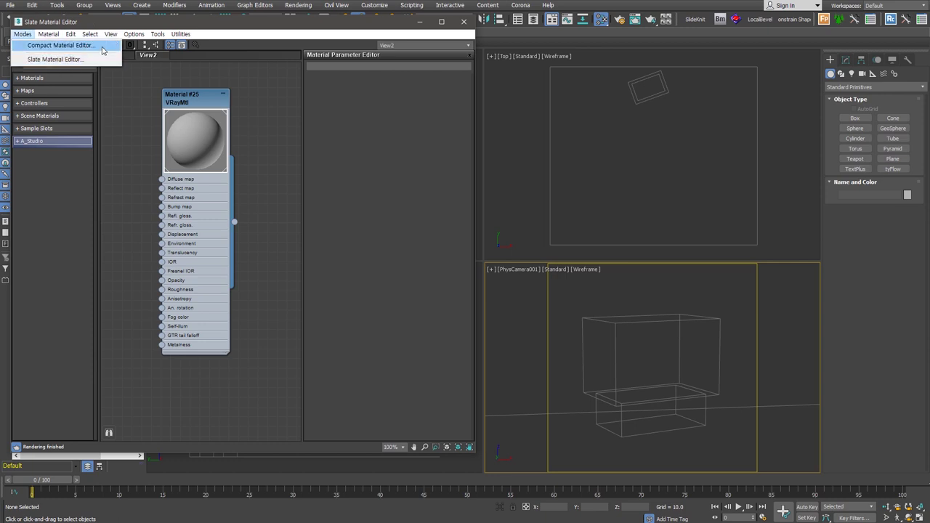
left_click(102, 45)
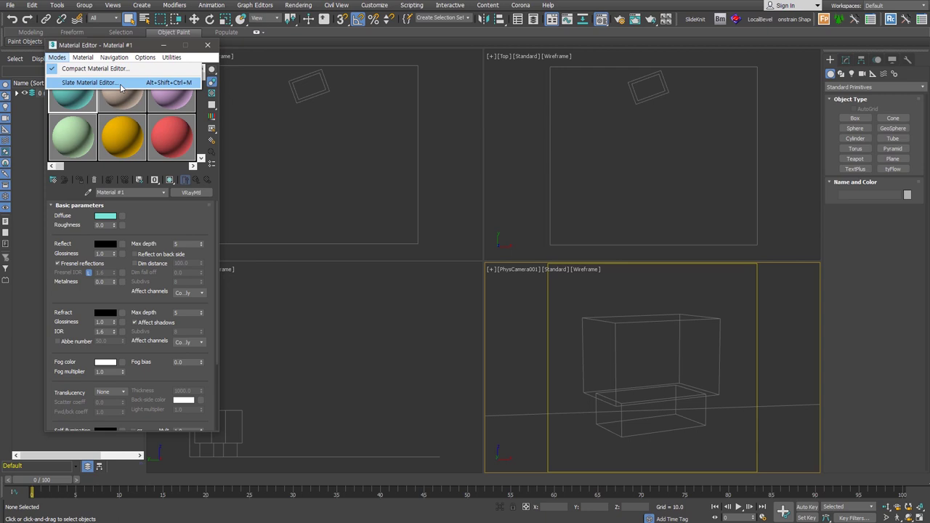
left_click(122, 86)
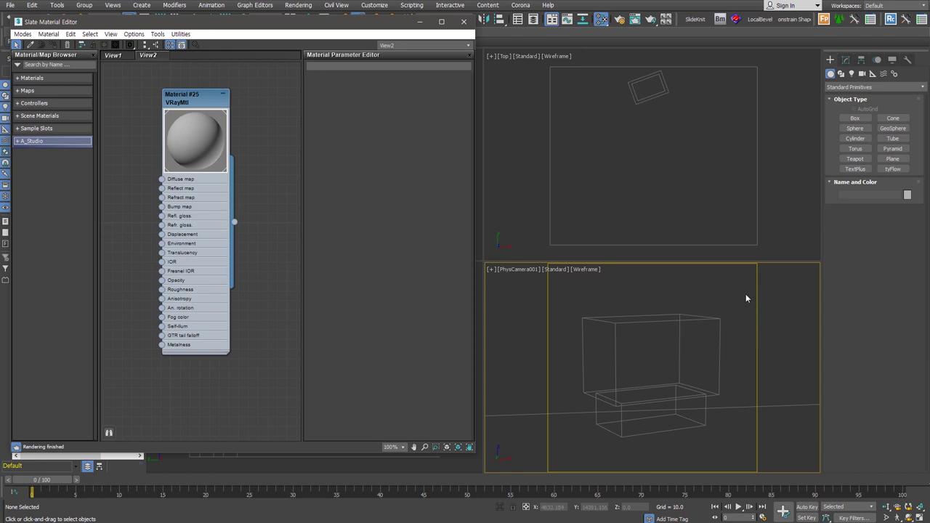
left_click(306, 223)
- Nudge the Material #25 VRayMtl node slightly down and to the right
left_click(185, 104)
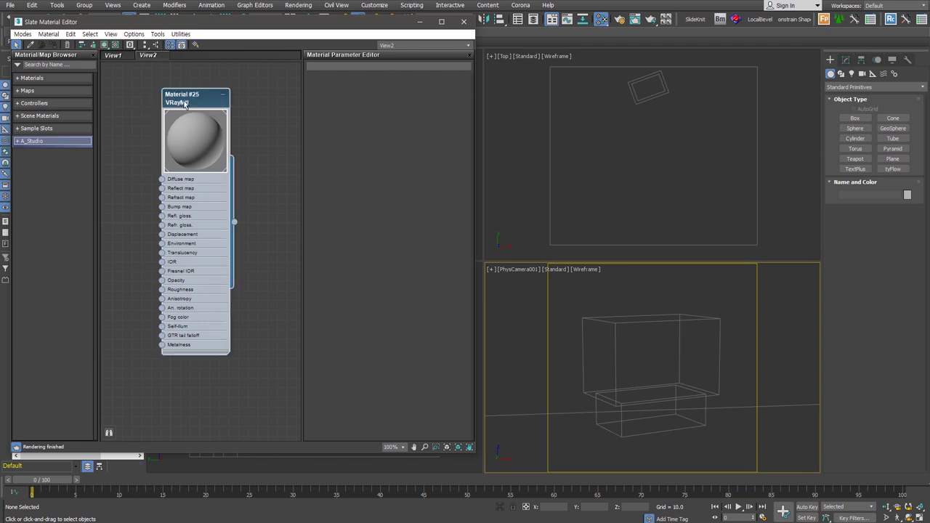
left_click_drag(185, 104, 205, 123)
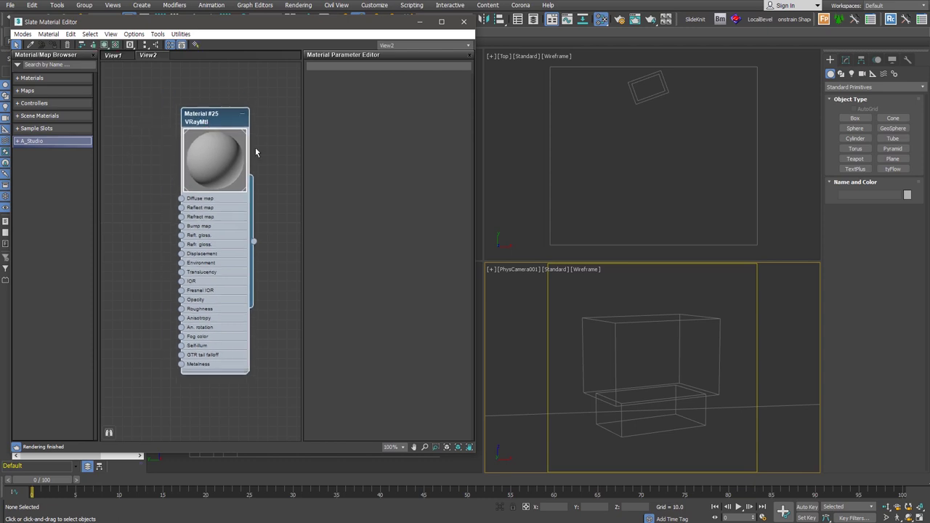
- Show Material #25's VRayMtl parameters in the parameter panel, leaving no scene objects selected
double_click(223, 118)
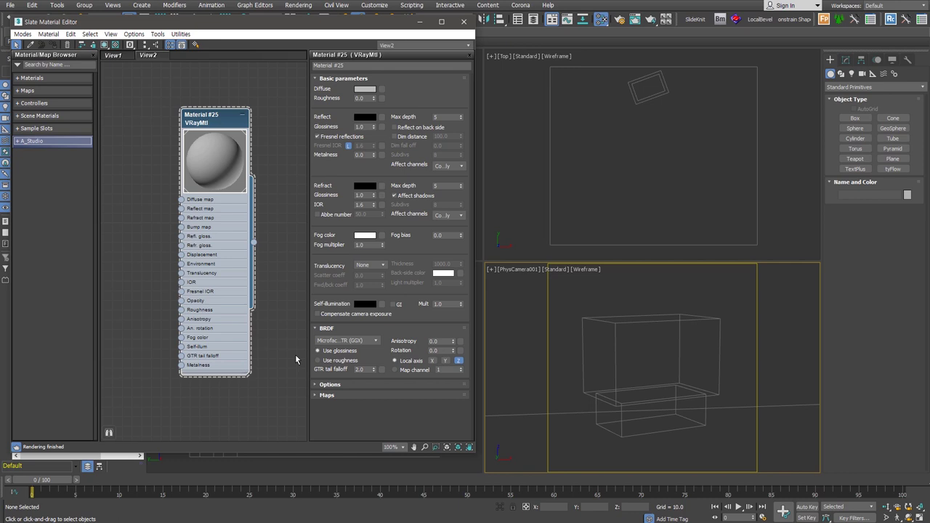
left_click(597, 391)
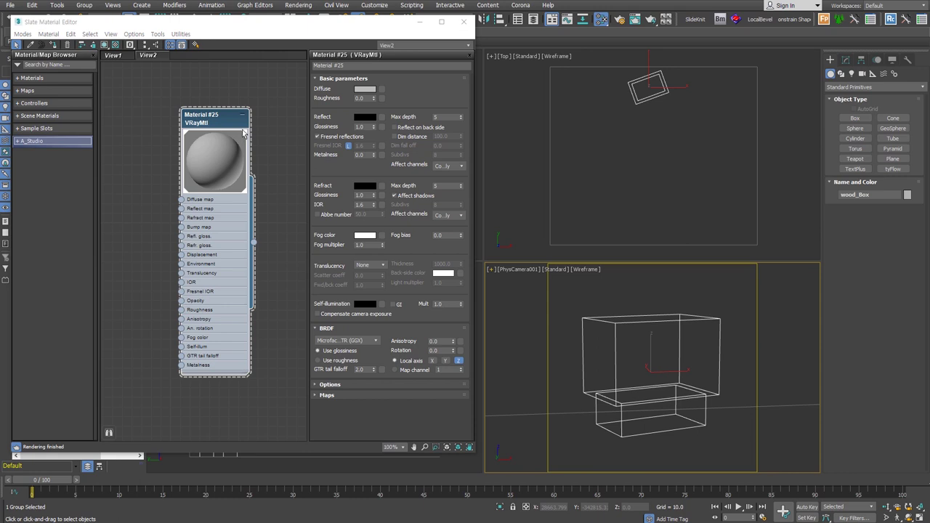
left_click(581, 302)
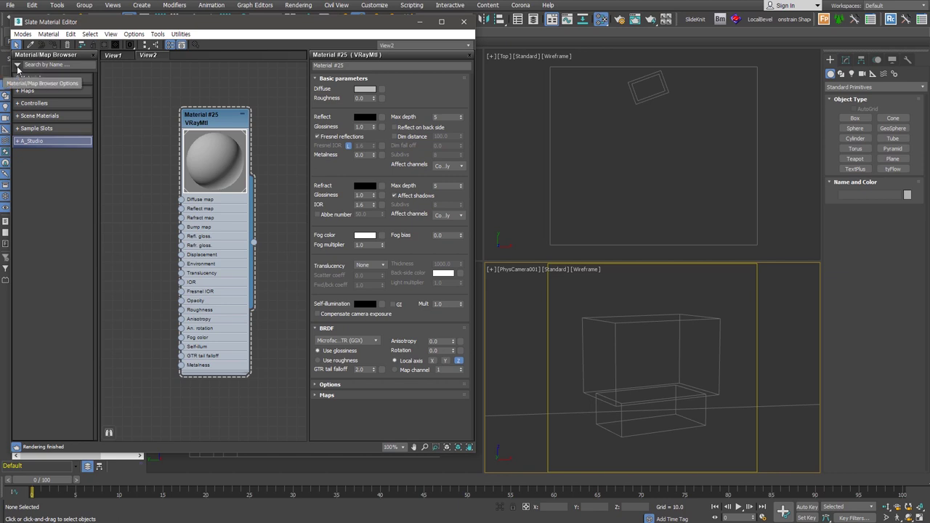
- Create a new Material/Map Browser group named 'Ray'
left_click(17, 65)
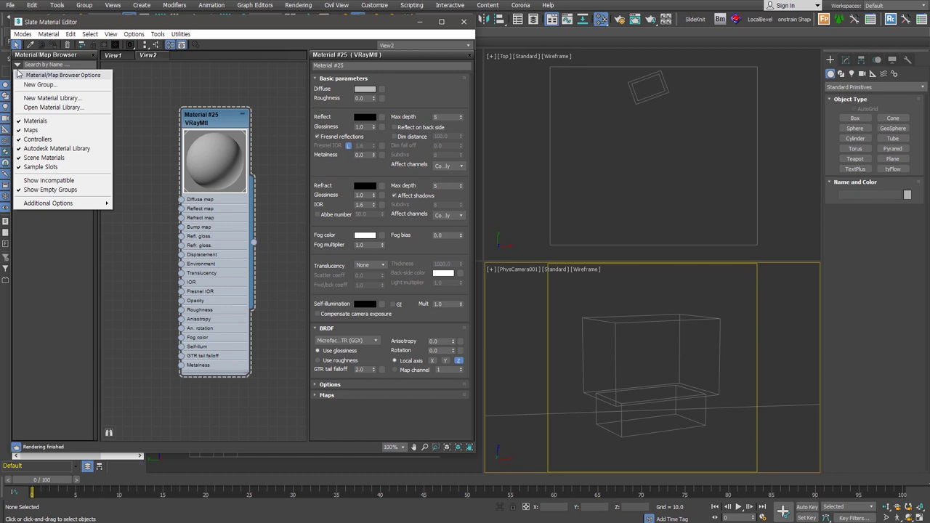
left_click(74, 87)
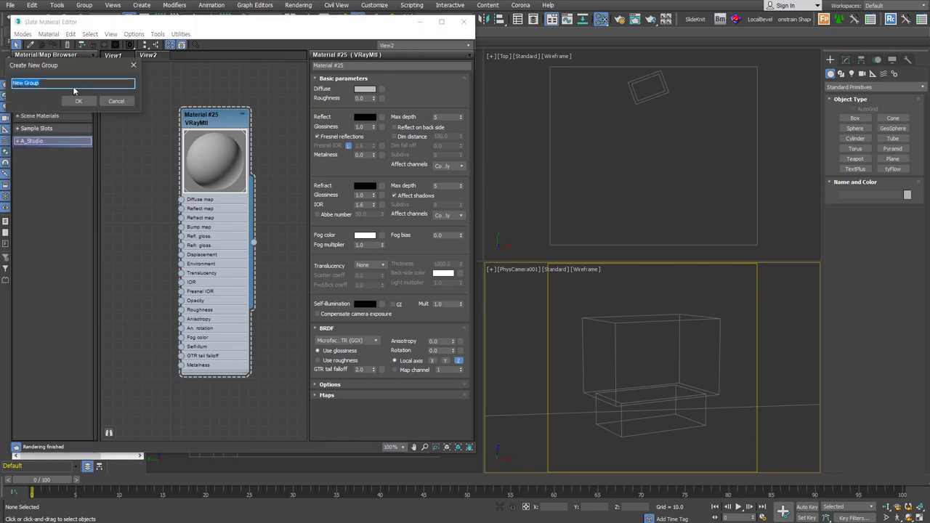
type("Ray")
key("Return")
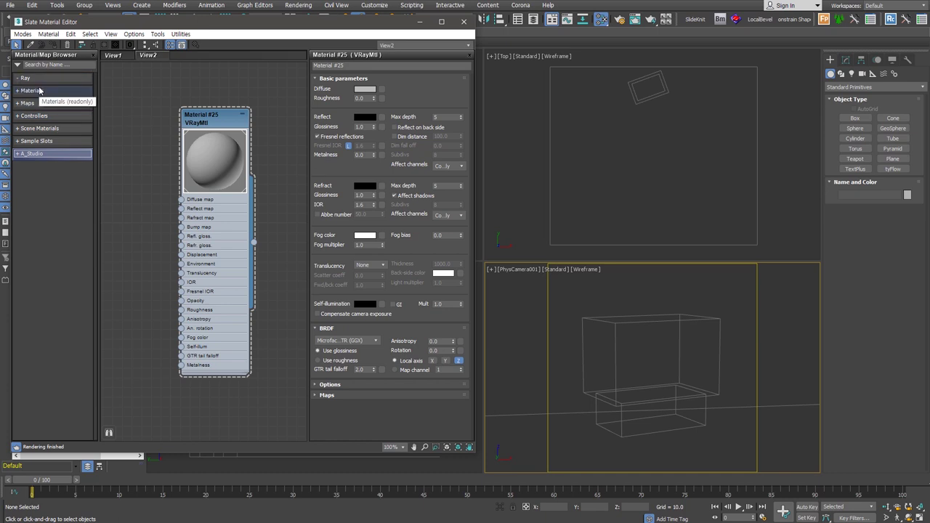
- Create a 'Ray_Materials' browser group nested inside the Ray group
left_click(18, 64)
left_click(46, 85)
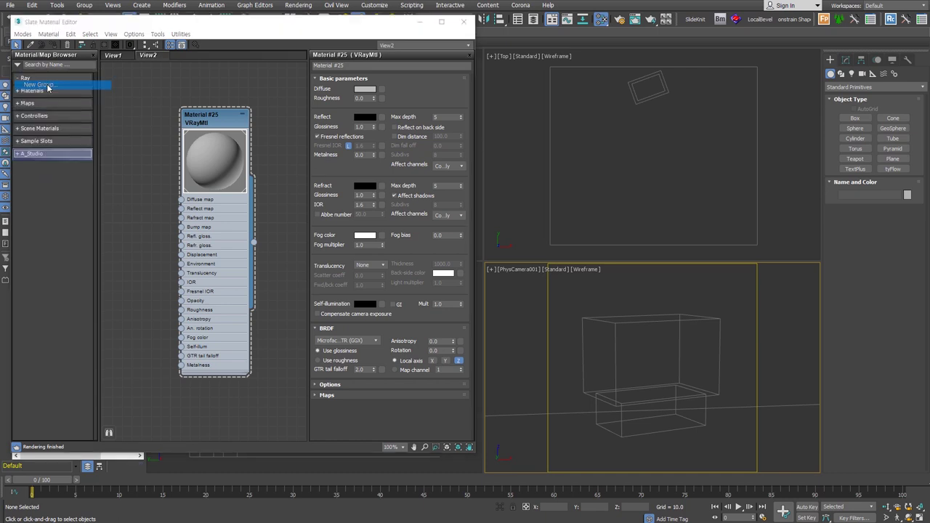
type("Ray_Materials")
key("Return")
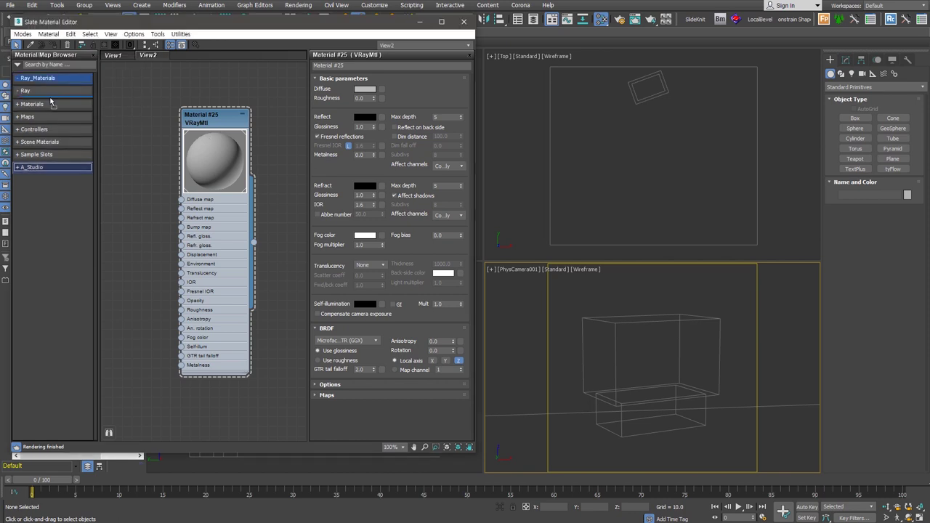
left_click_drag(51, 103, 51, 94)
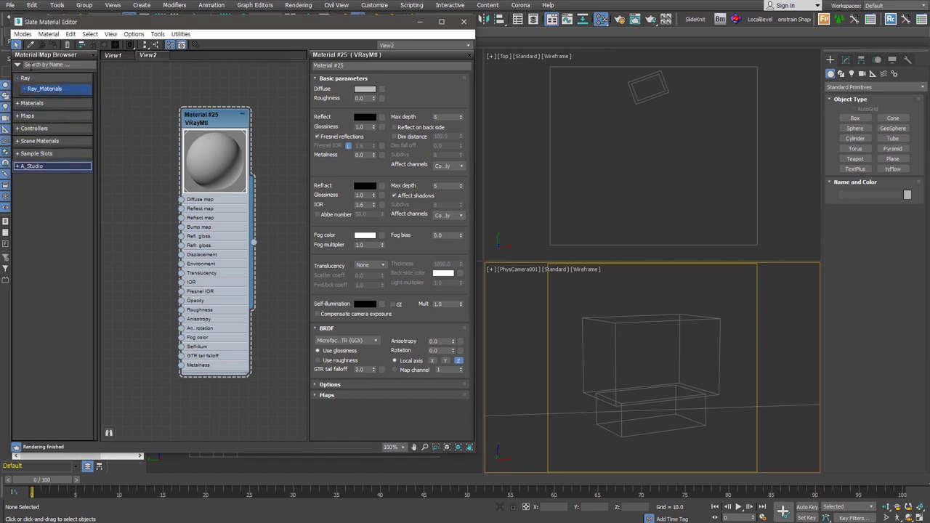
- Create a second subgroup, 'Ray_Maps', and nest it under Ray as well
left_click(18, 64)
left_click(42, 88)
type("Ray_Maps")
left_click(88, 100)
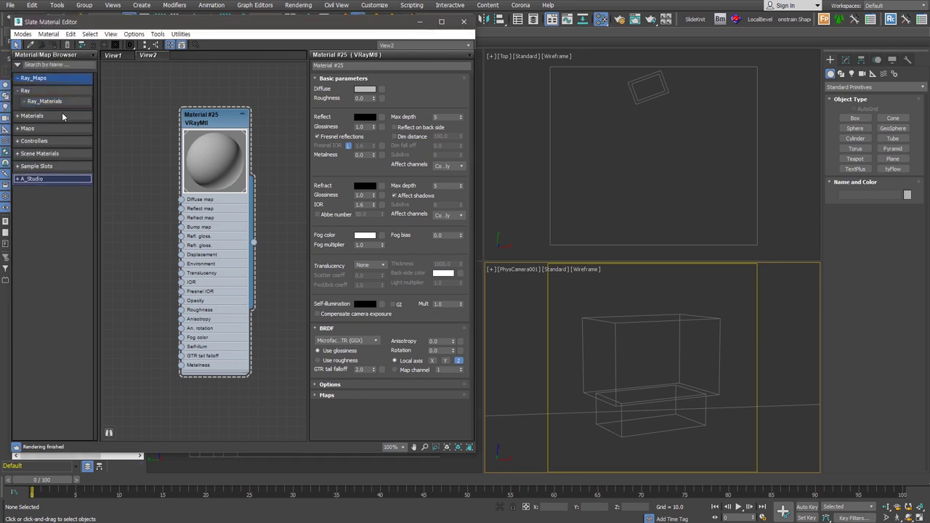
left_click_drag(36, 79, 36, 91)
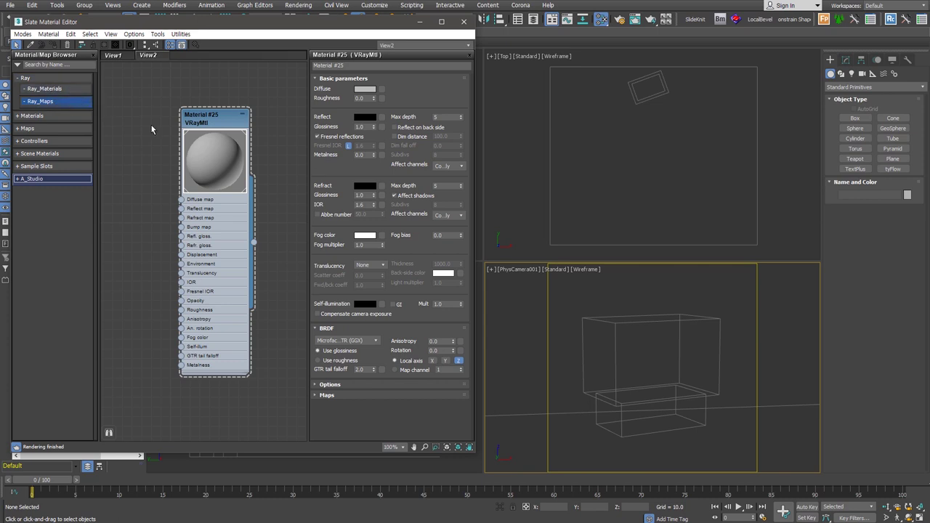
left_click(33, 118)
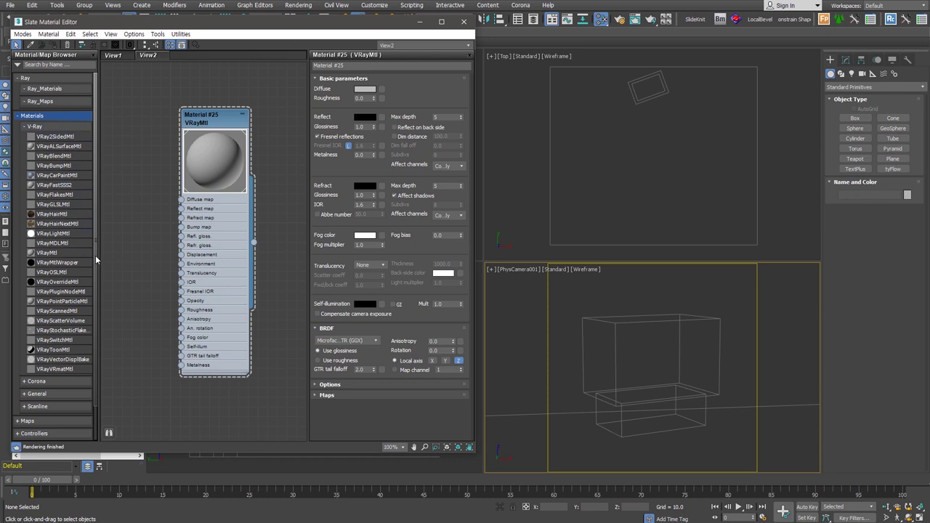
- Add VRayMtl and Multi/Sub-Object to the Ray_Materials group
left_click_drag(62, 258, 57, 94)
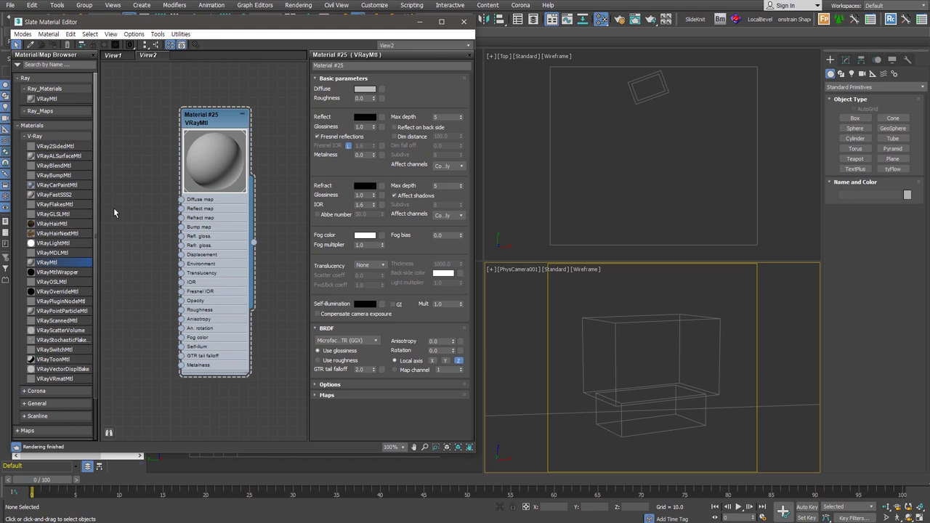
left_click(54, 137)
left_click(59, 162)
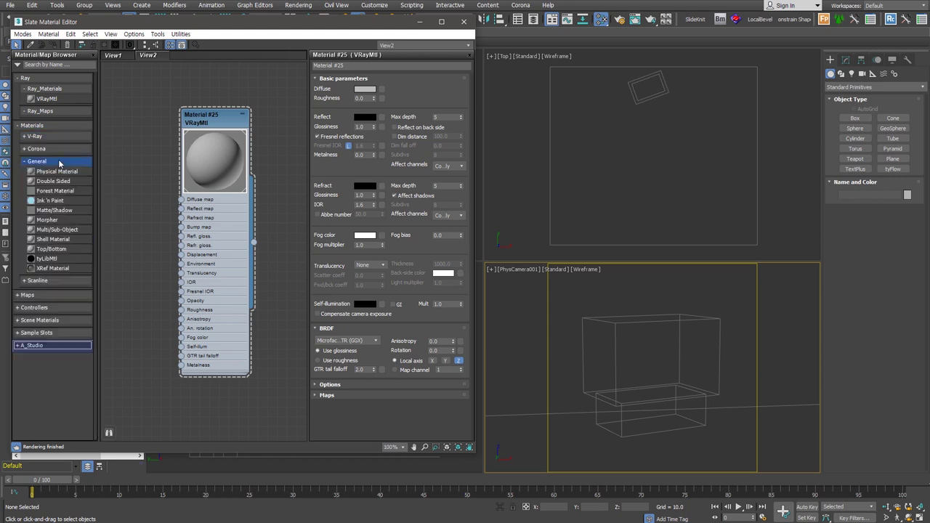
left_click_drag(79, 233, 62, 98)
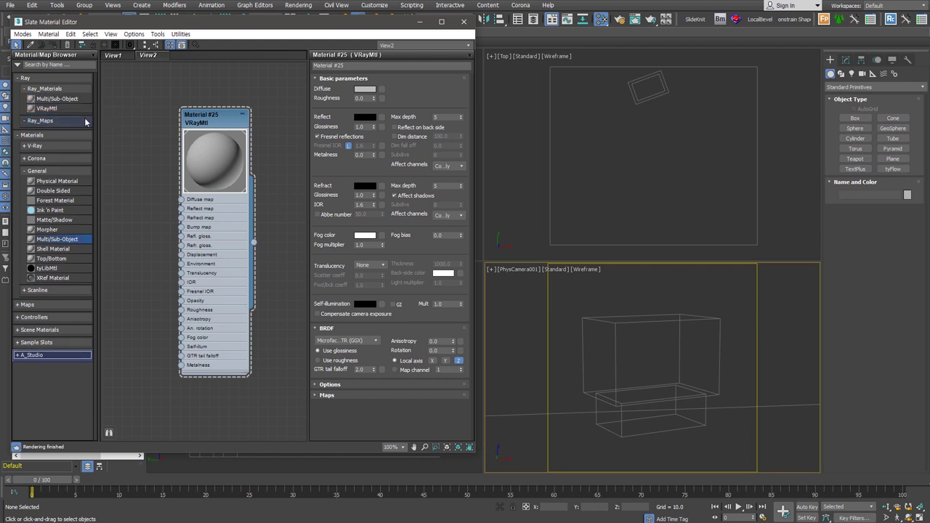
left_click(37, 171)
- Add Bitmap and ColorCorrection from Maps > General to the Ray_Maps group
left_click(27, 198)
left_click(38, 234)
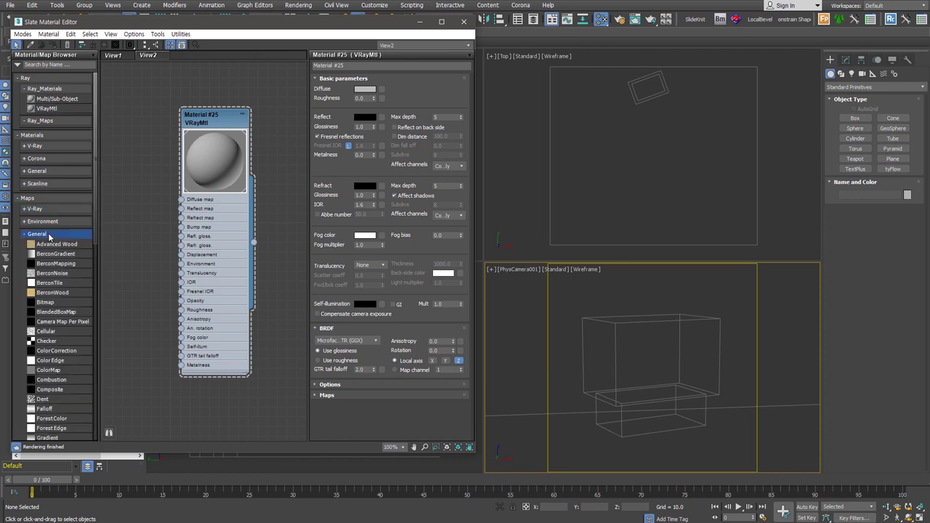
left_click(51, 304)
left_click_drag(52, 305, 60, 140)
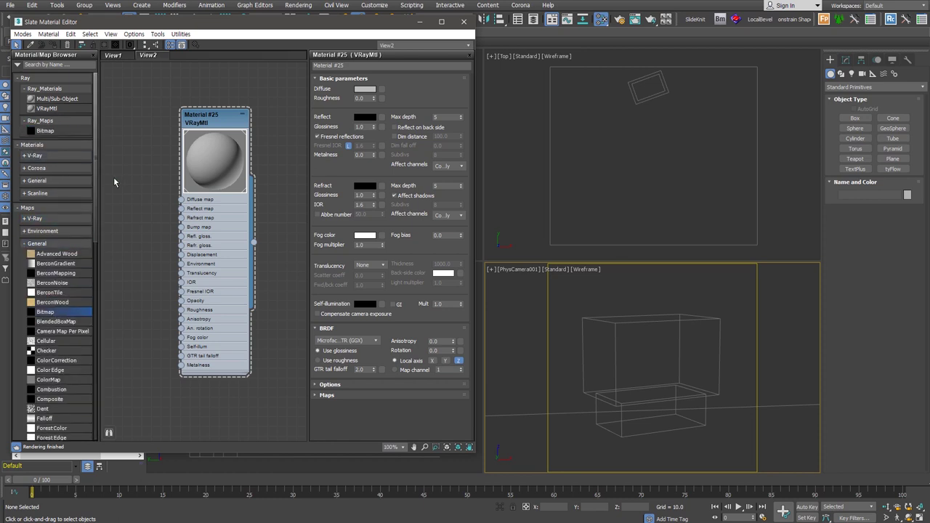
left_click(77, 360)
left_click_drag(62, 327, 73, 141)
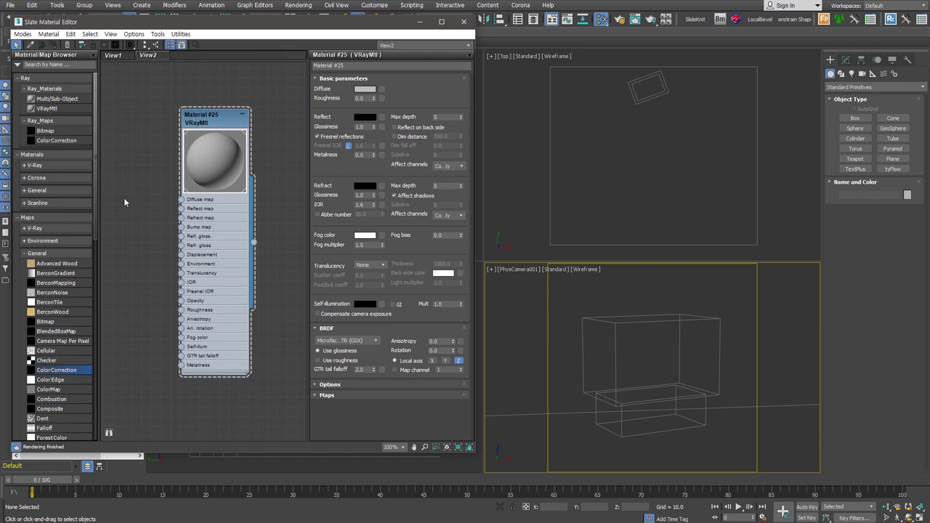
- Give the Ray group a blue group colour and move the Material #25 node off the canvas
right_click(76, 77)
key("Escape")
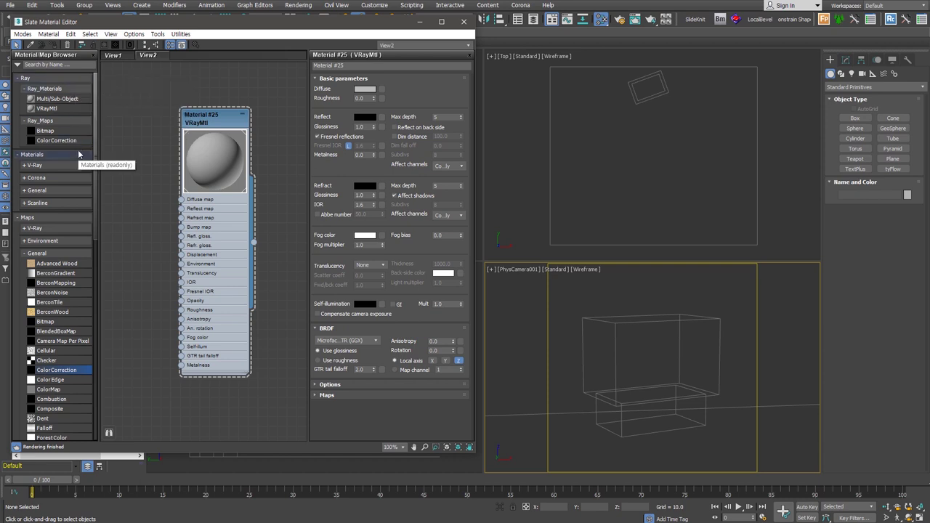
right_click(64, 80)
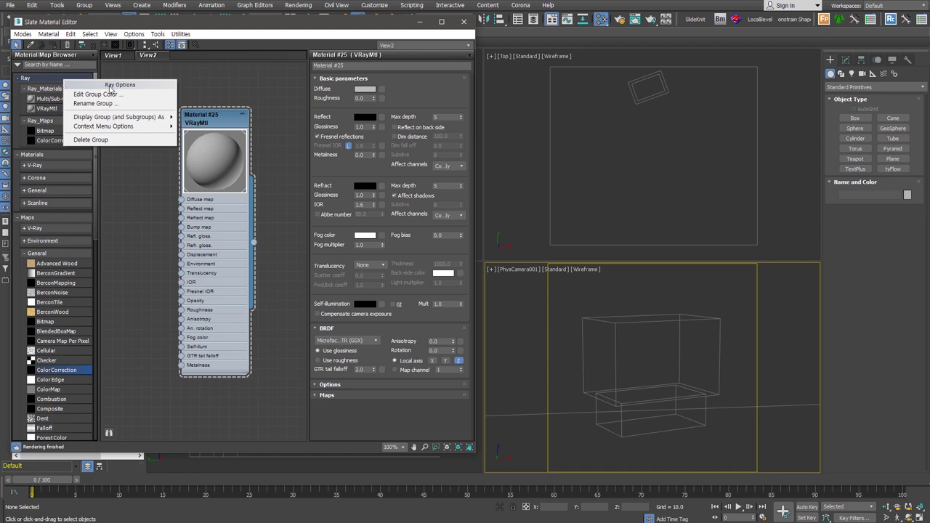
left_click(135, 95)
left_click(209, 169)
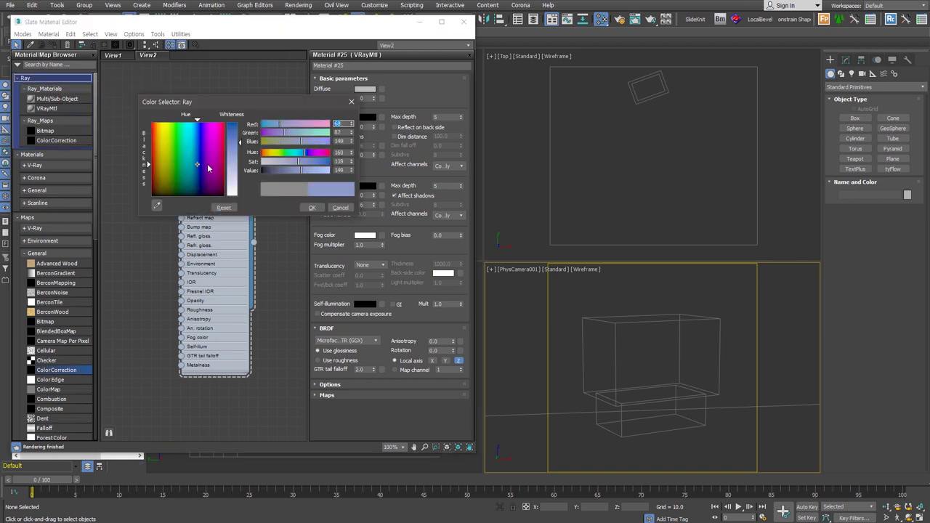
left_click(312, 207)
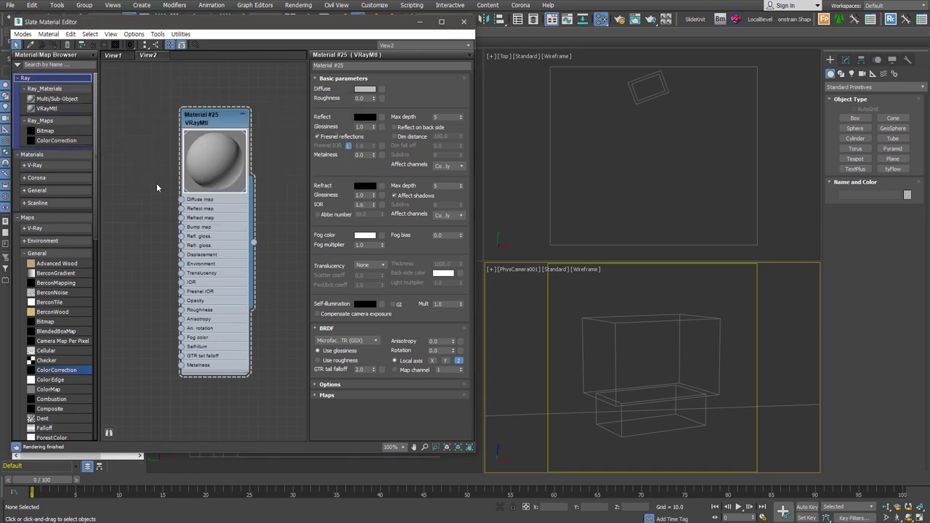
left_click_drag(198, 120, 362, 120)
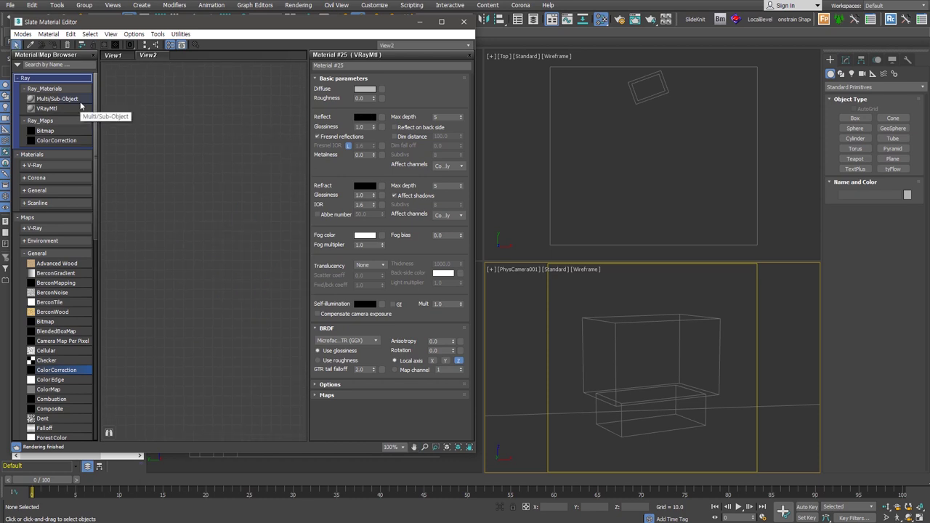
- Drop a Multi/Sub-Object material onto the canvas, then delete its Material #36 node
left_click_drag(72, 102, 232, 159)
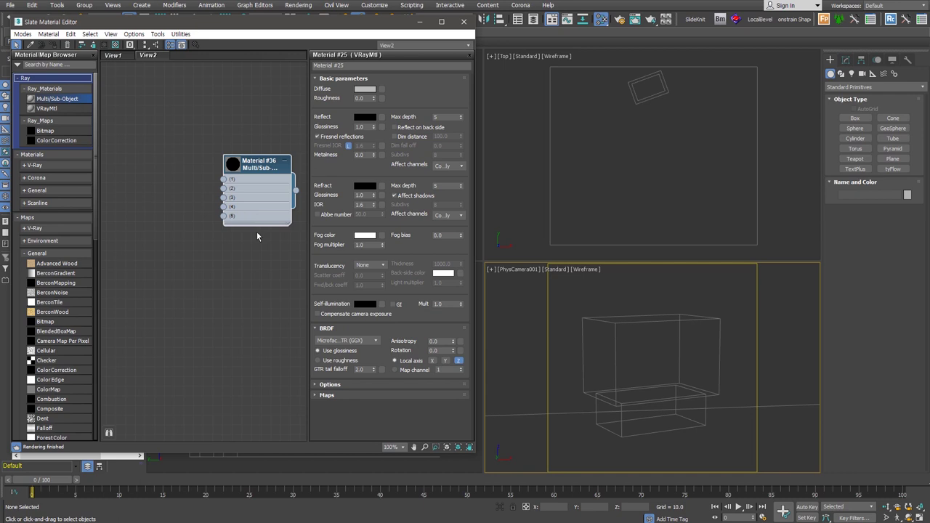
left_click_drag(261, 177, 242, 167)
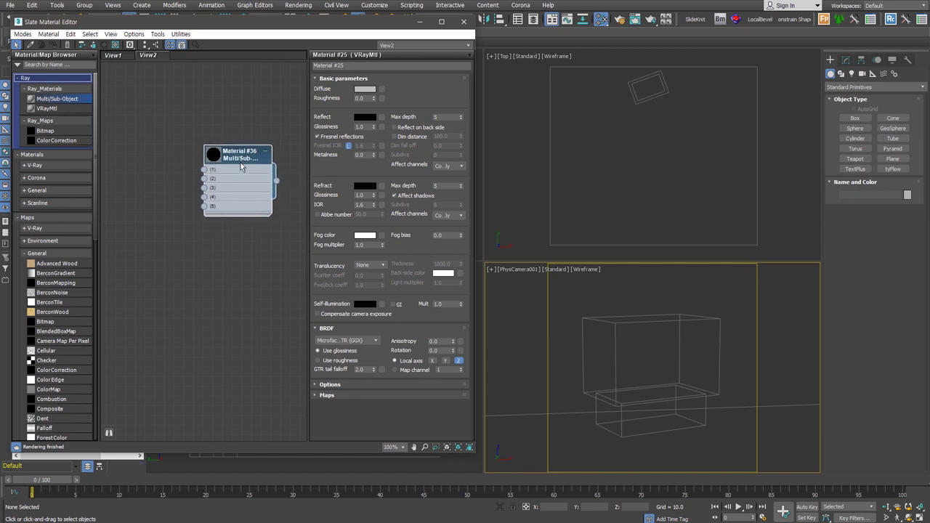
left_click_drag(286, 116, 197, 249)
key("Delete")
- Add another Multi/Sub-Object and delete its entire ten-slot sub-material network
left_click_drag(86, 100, 270, 165)
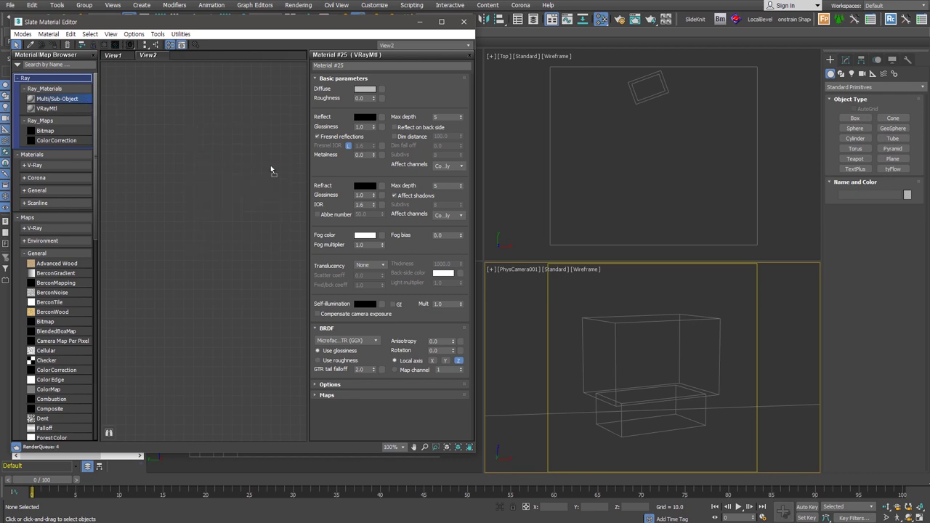
scroll(257, 351, "down", 3)
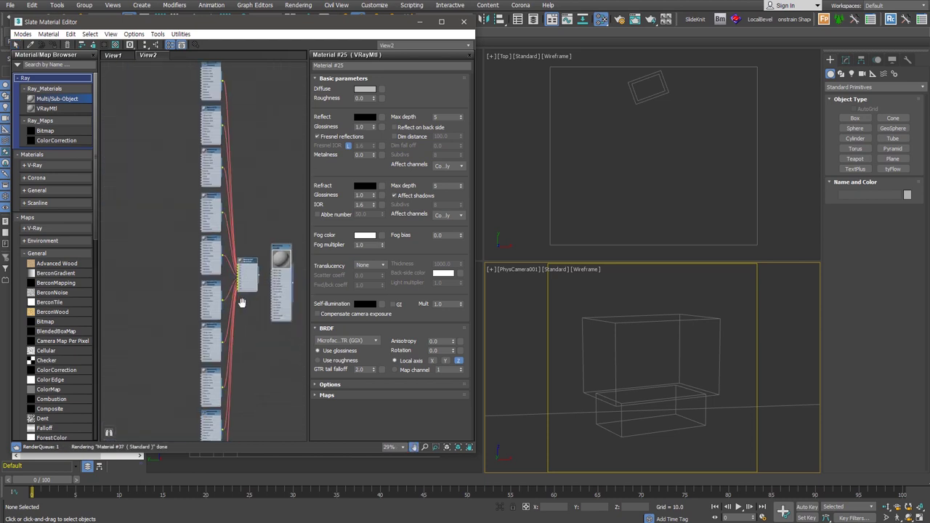
scroll(244, 324, "down", 2)
left_click_drag(242, 75, 177, 436)
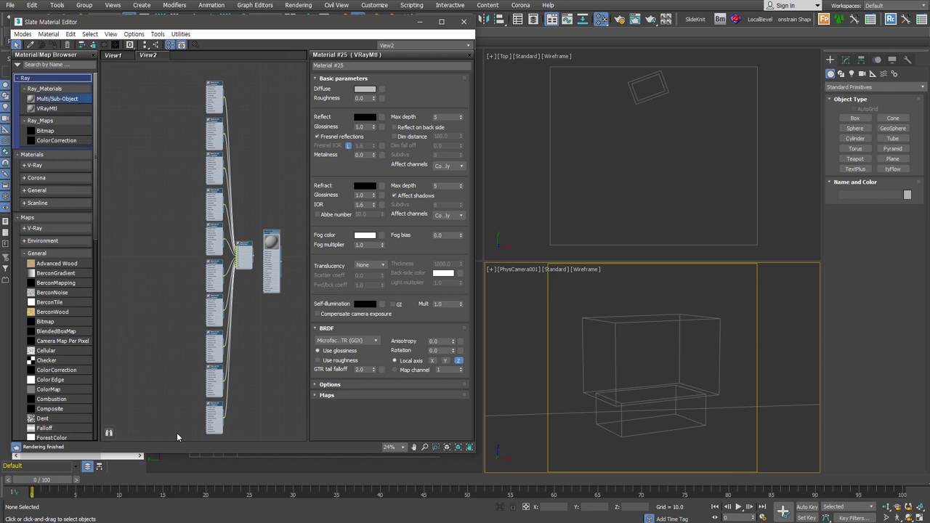
key("Delete")
left_click(133, 35)
- Set material editor preferences to 5 sub-materials with empty sub-material slots
left_click(154, 80)
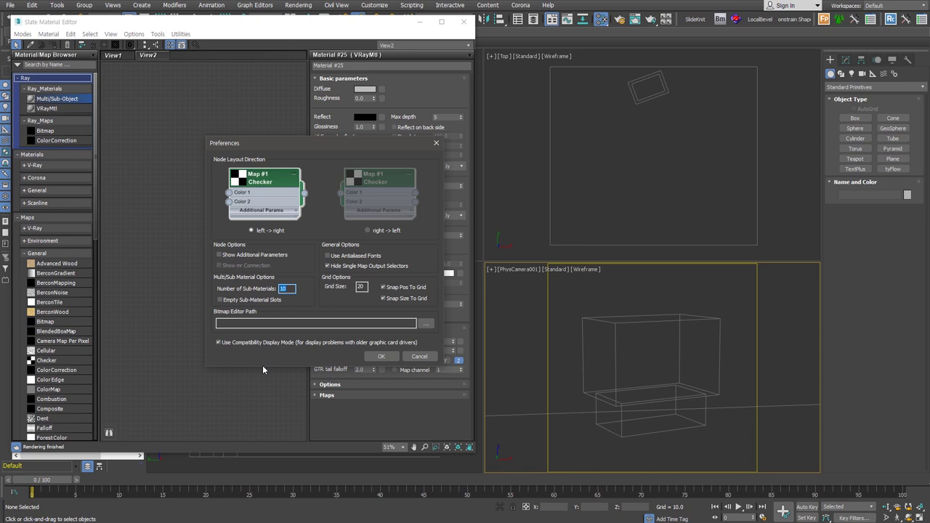
type("5")
left_click(236, 299)
left_click(381, 357)
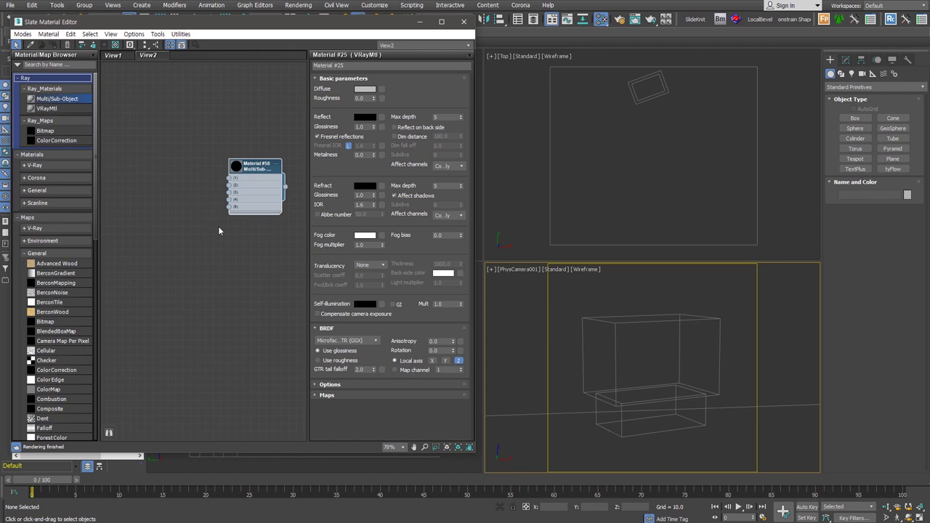
- Add VRayMtl #59 from the Ray group, clone it as #60–#63, and wire them to slots 1–5
mouse_move(47, 108)
left_mouse_down()
mouse_move(141, 154)
mouse_move(182, 153)
left_mouse_up()
mouse_move(190, 204)
left_mouse_down()
mouse_move(175, 188)
mouse_move(230, 208)
left_mouse_up()
left_click_drag(184, 229, 177, 182)
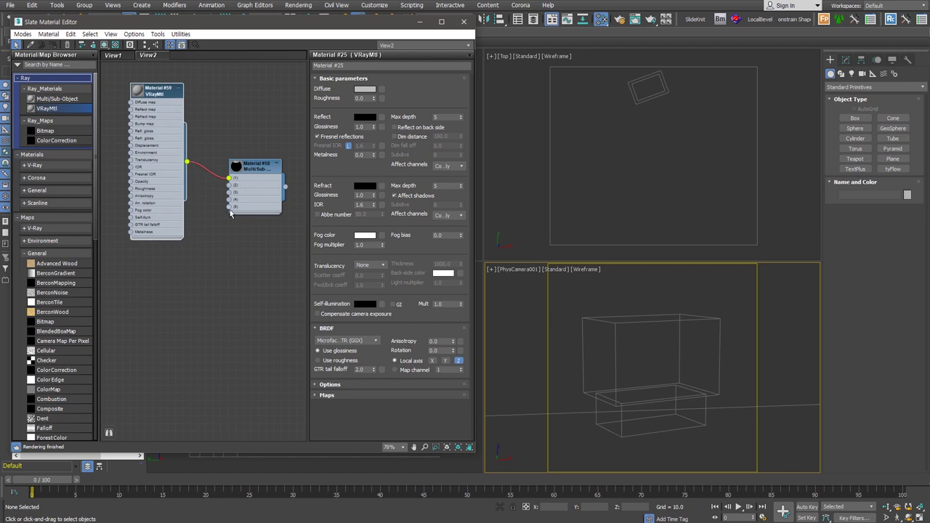
mouse_move(164, 169)
left_mouse_down("shift")
mouse_move(160, 228)
mouse_move(230, 186)
left_mouse_up("shift")
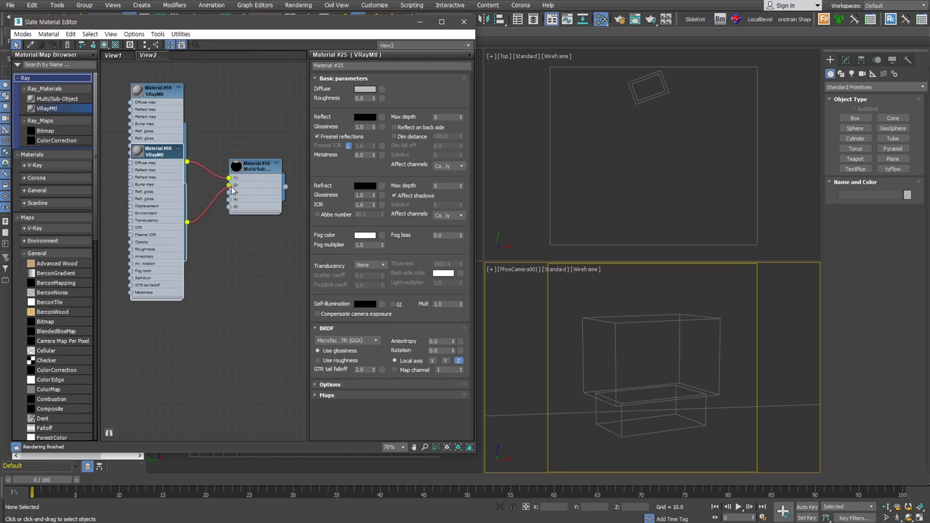
mouse_move(171, 210)
left_mouse_down("shift")
mouse_move(173, 246)
mouse_move(229, 193)
left_mouse_up("shift")
left_click_drag(158, 242, 158, 258, "shift")
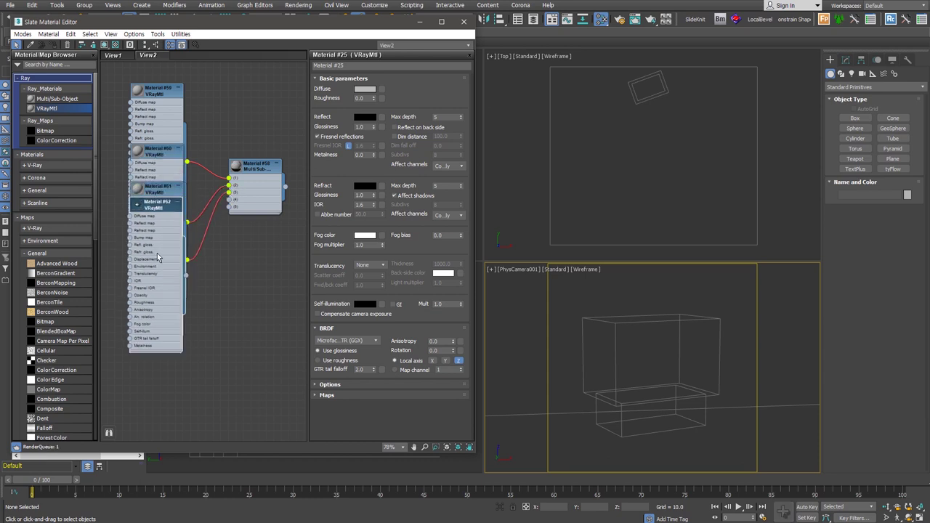
left_click_drag(187, 313, 229, 200)
left_click_drag(158, 242, 157, 272, "shift")
left_click_drag(223, 272, 229, 207)
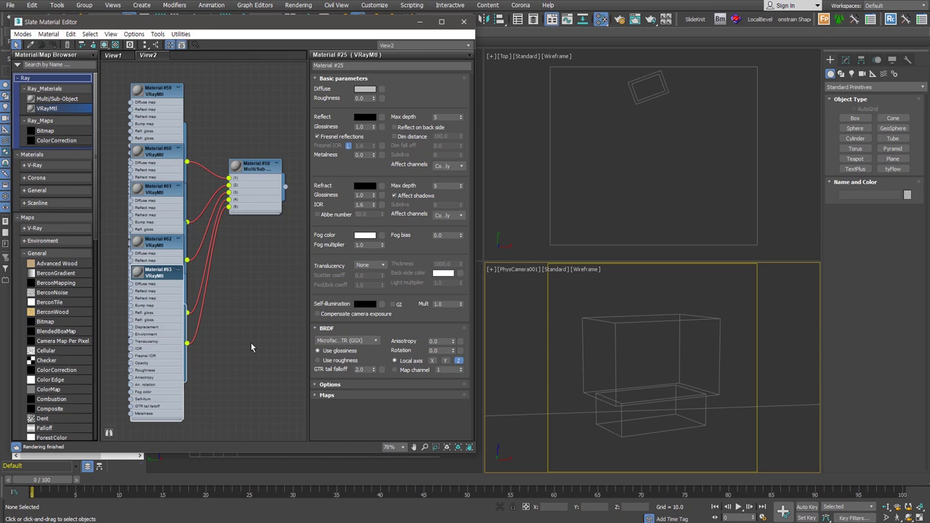
- Clear the Slate canvas, leaving only Material #25 in view
key("ctrl+a")
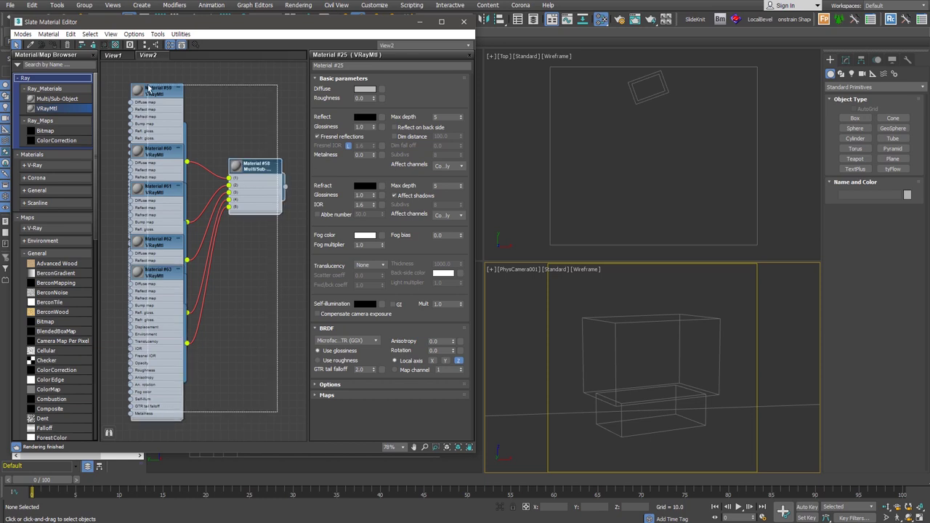
key("Delete")
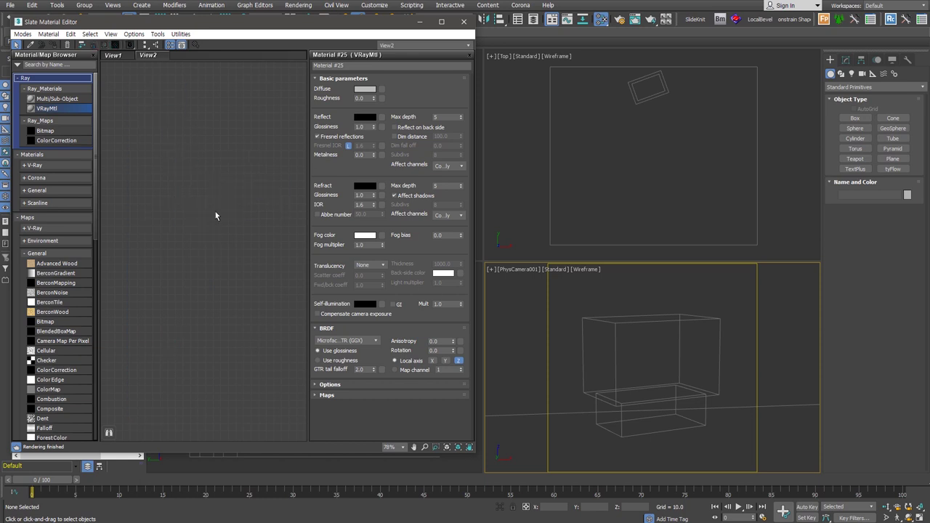
key("z")
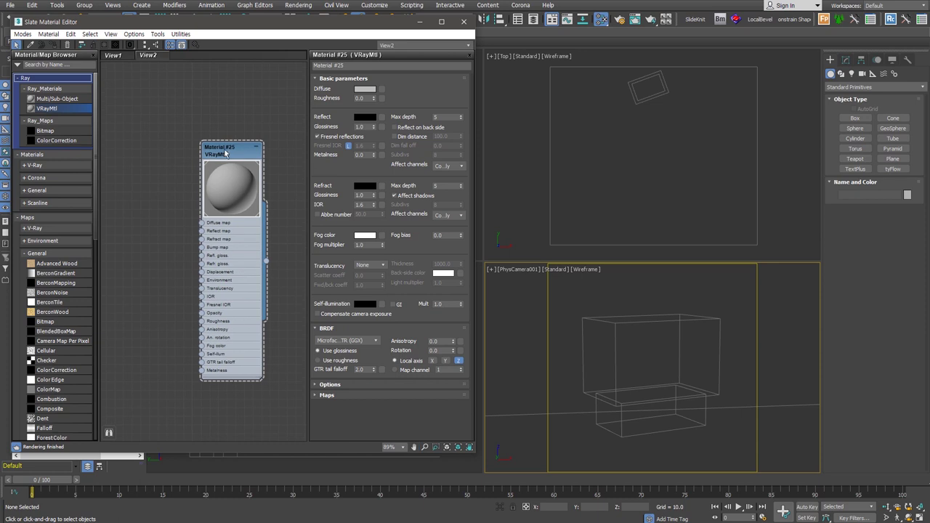
- Select the shelf group and both lights, then render the camera view
left_click(692, 367)
middle_click(618, 144)
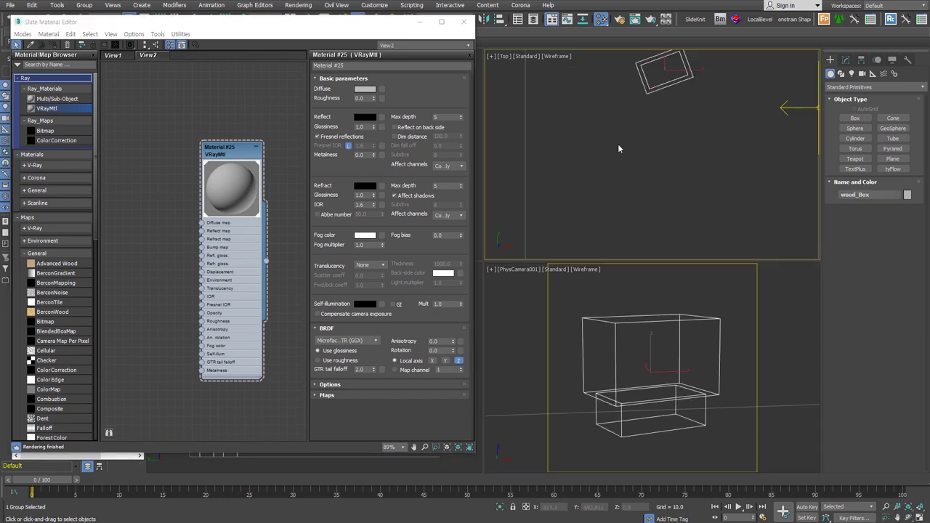
scroll(633, 156, "down", 2)
middle_click_drag(639, 155, 647, 152)
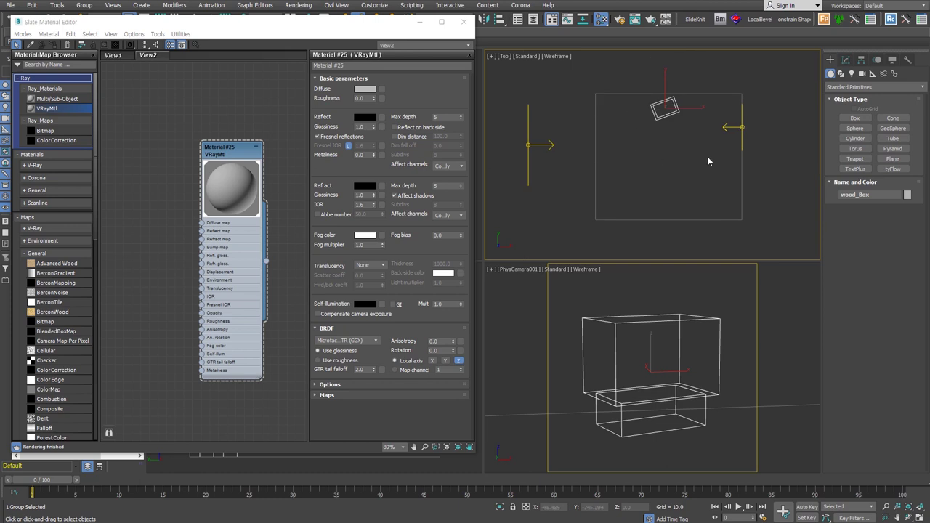
left_click(741, 128)
left_click(845, 61)
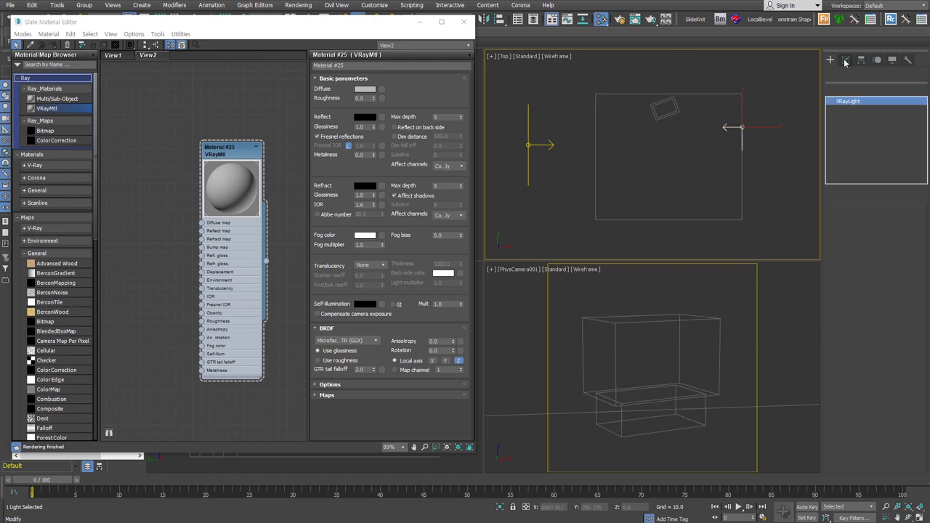
left_click(513, 129)
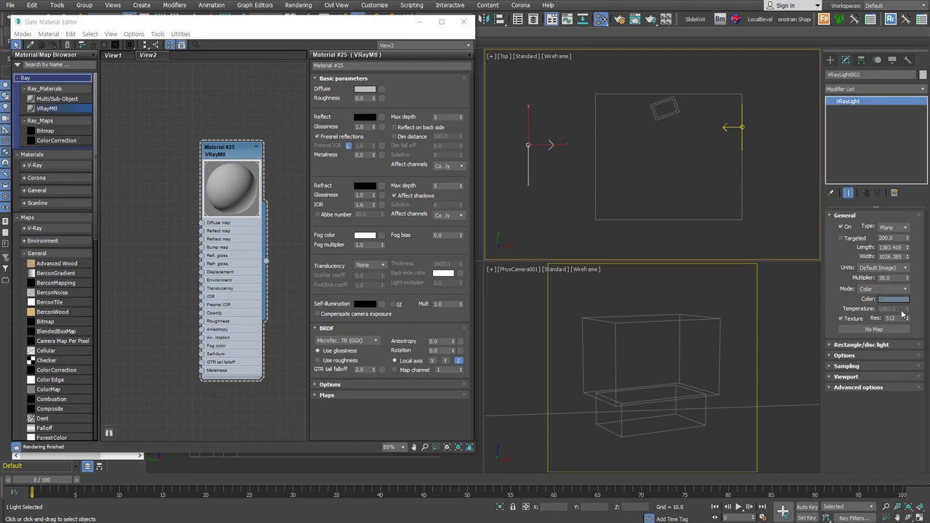
right_click(697, 350)
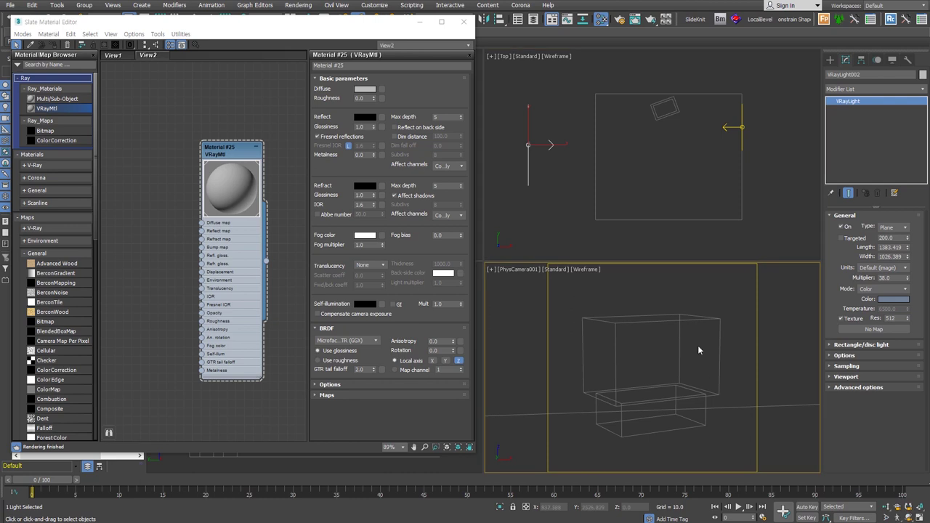
key("shift+q")
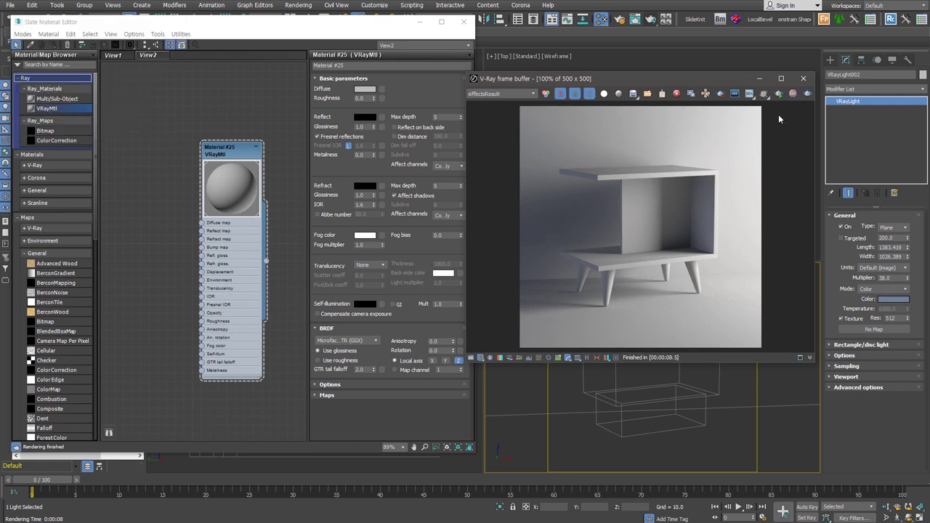
- Start interactive rendering of the shelf and open Material #25's Diffuse colour picker
left_click(778, 94)
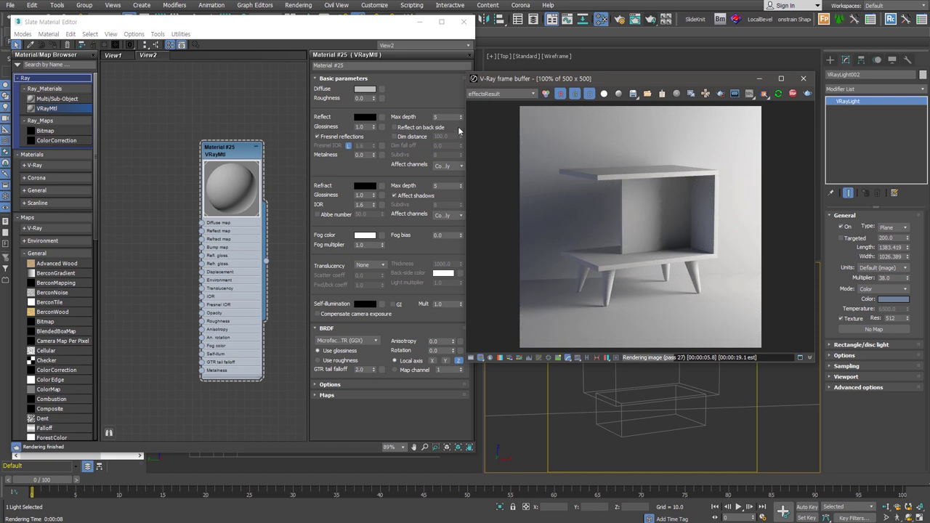
left_click_drag(467, 120, 544, 120)
left_click(236, 155)
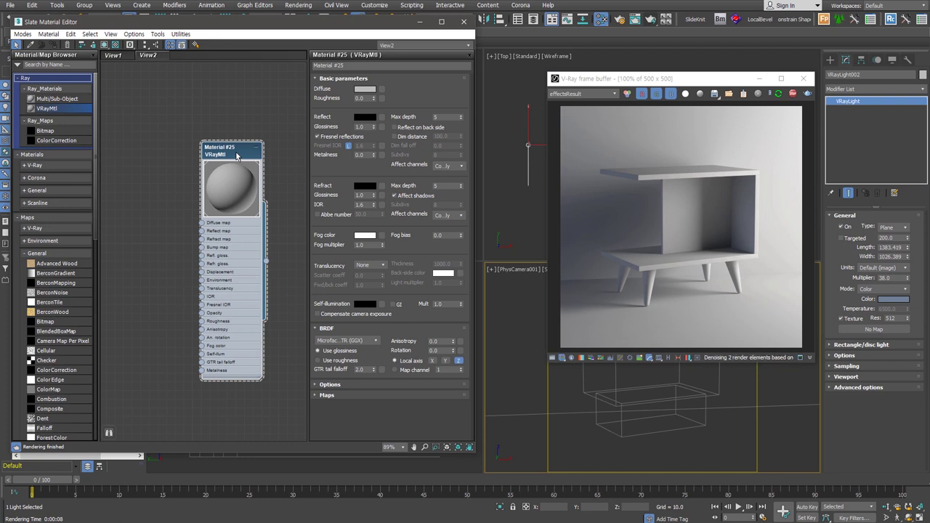
left_click(372, 89)
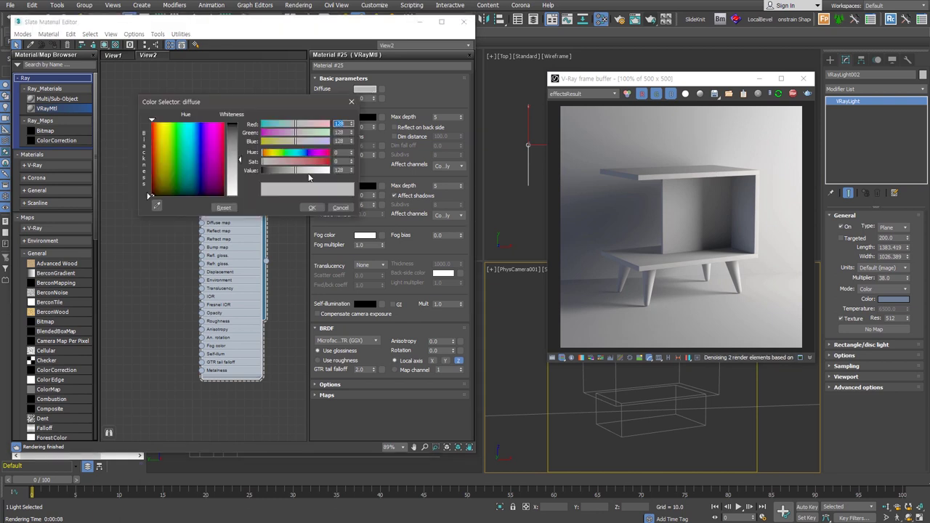
- Vary Material #25's diffuse value through 255, 198, 203 and finally 0, watching the render
left_click_drag(311, 172, 333, 170)
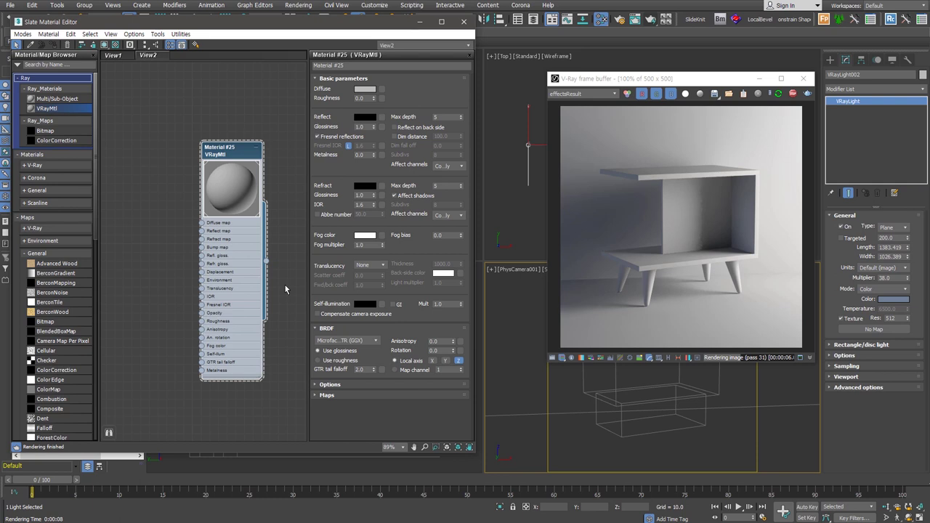
left_click(365, 89)
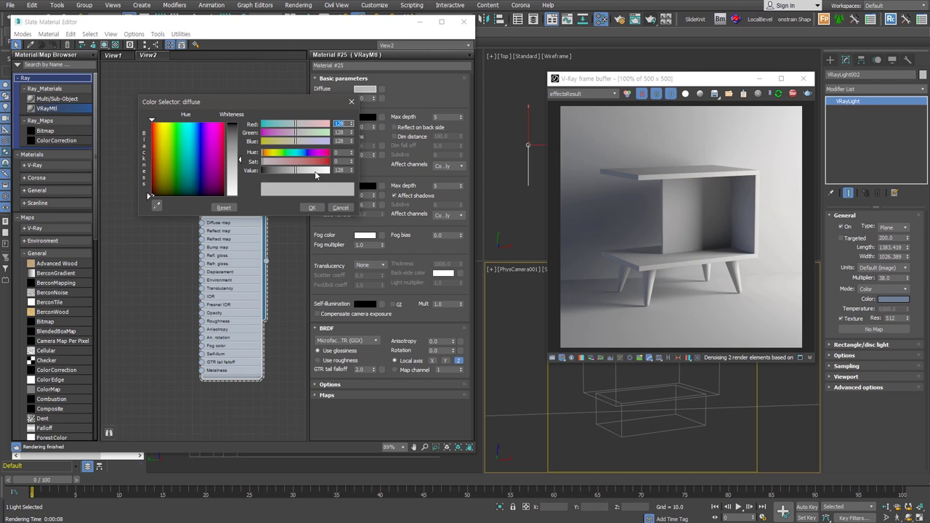
left_click(315, 173)
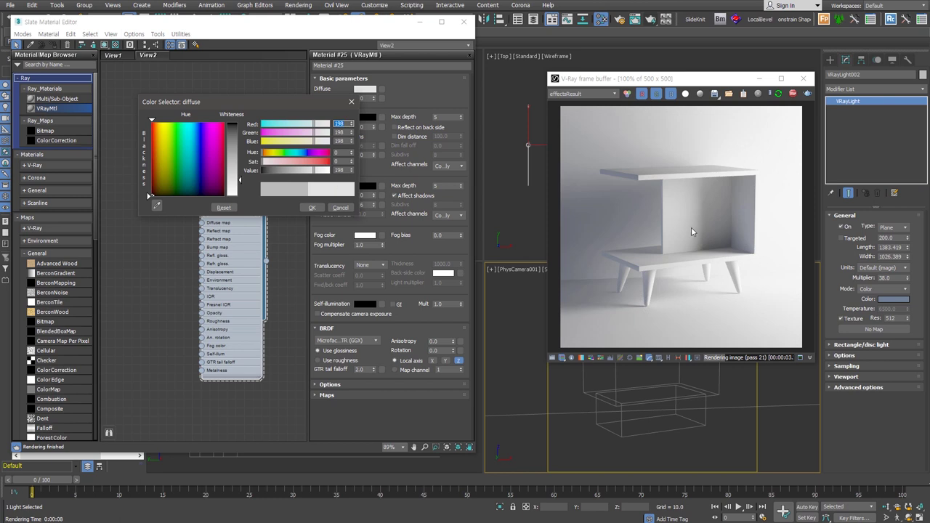
left_click_drag(322, 176, 347, 182)
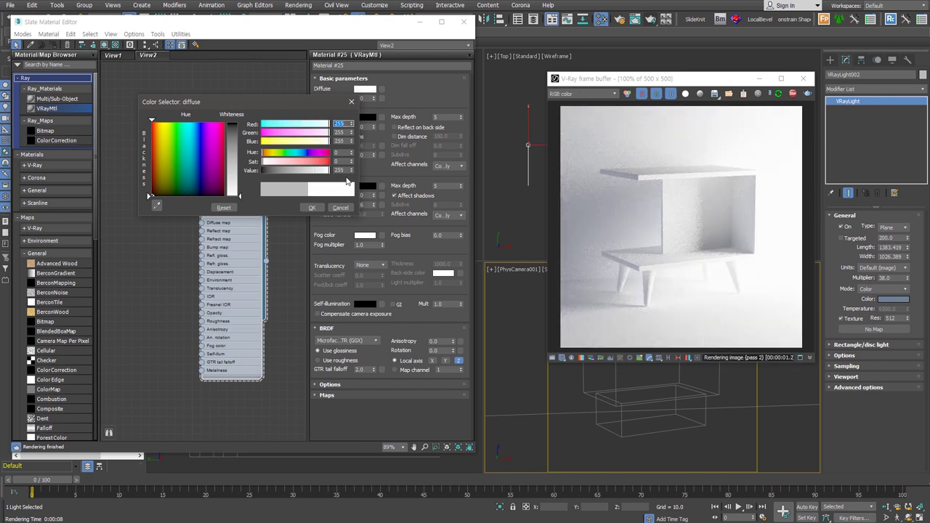
mouse_move(328, 170)
left_mouse_down()
mouse_move(315, 170)
mouse_move(325, 170)
left_mouse_up()
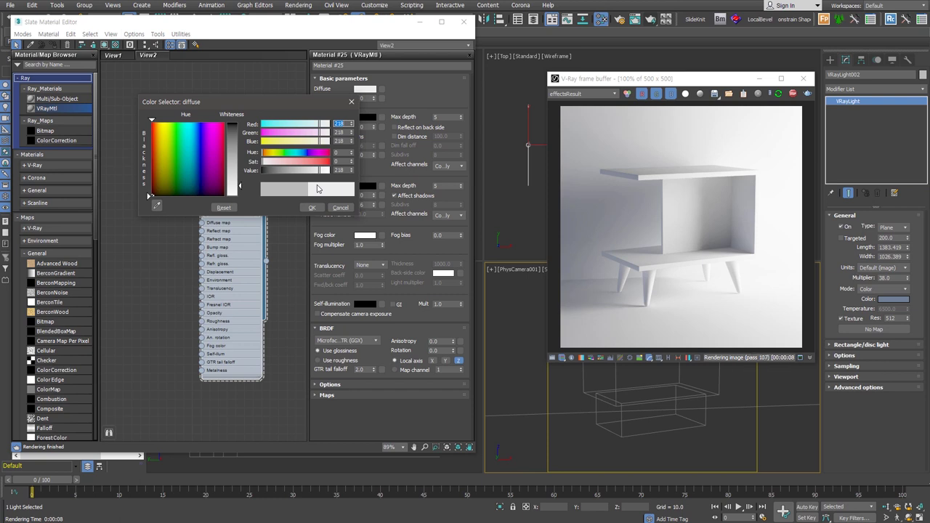
left_click_drag(293, 170, 254, 172)
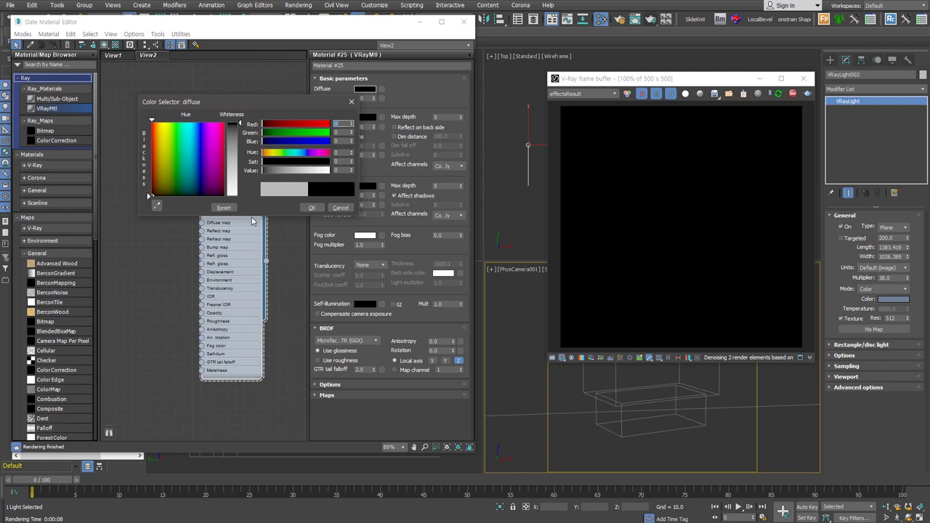
- Raise Material #25's diffuse to a near-black value of 3 and confirm it
left_click(353, 168)
left_click(354, 168)
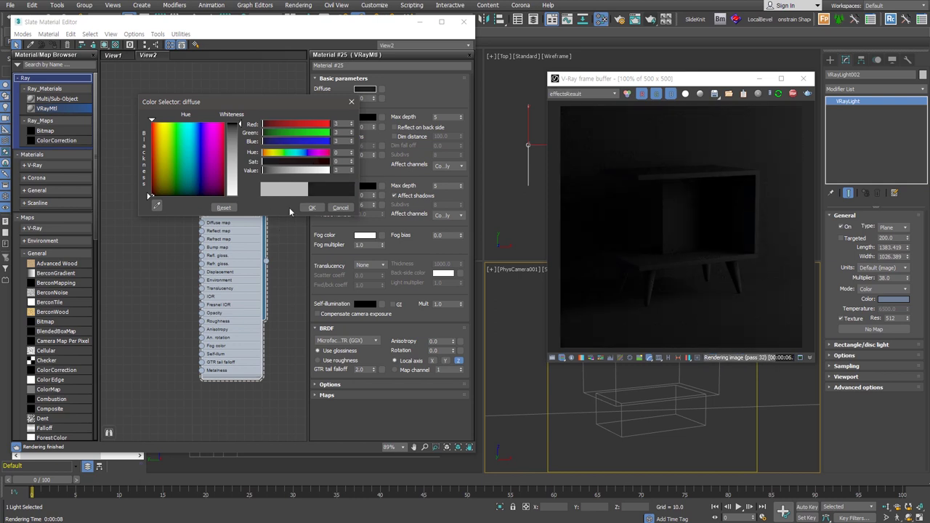
left_click(311, 209)
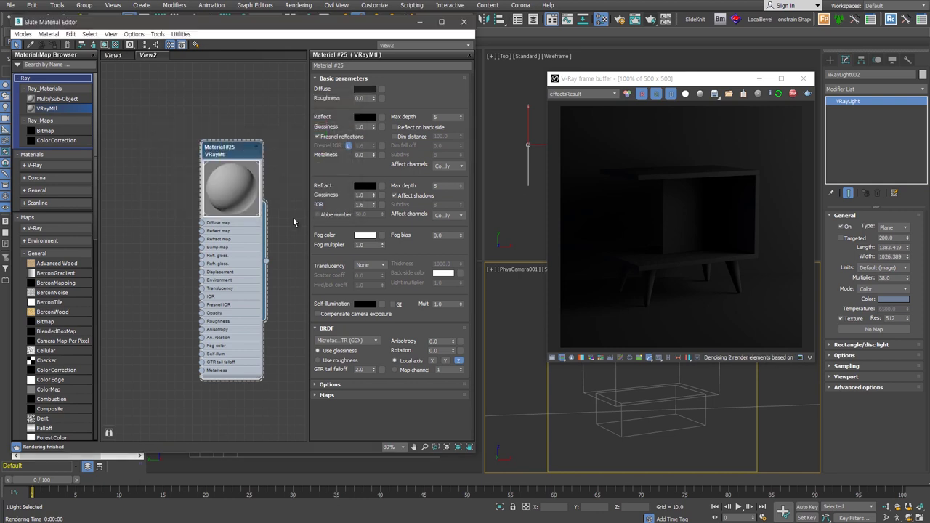
left_click(558, 404)
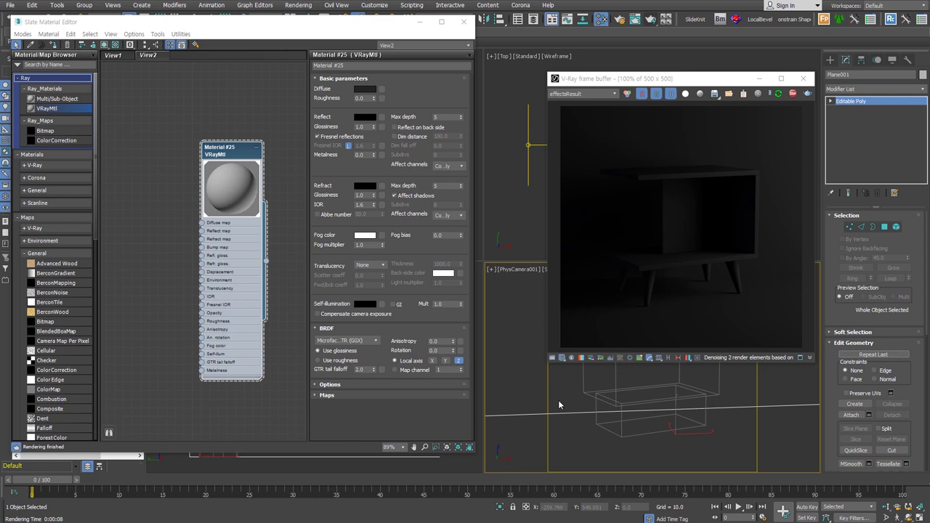
left_click(559, 404)
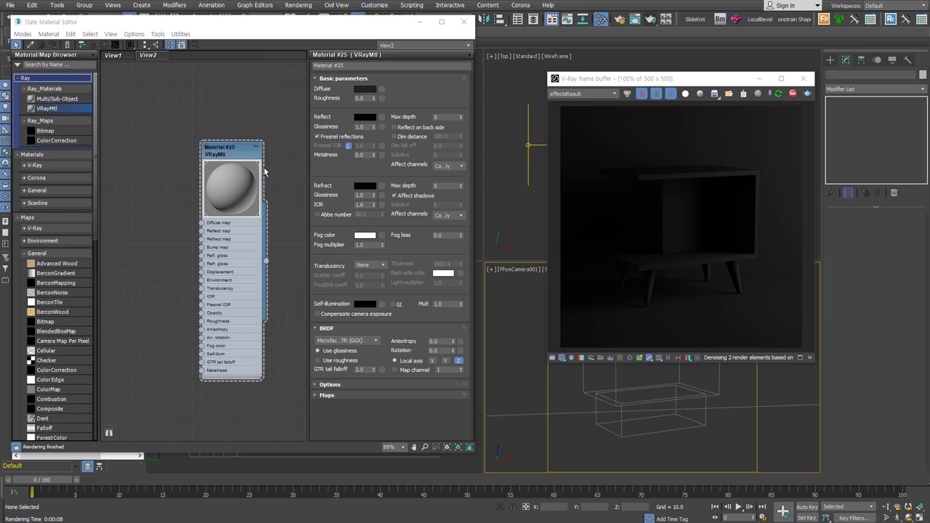